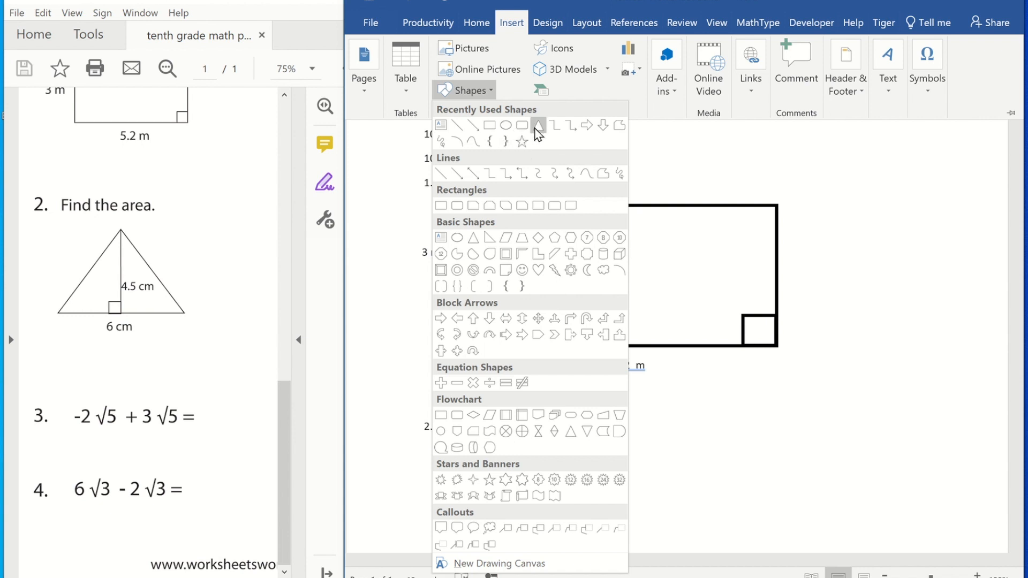
# Draw an isosceles triangle below the heading "2. Find the area".
pyautogui.click(538, 129)
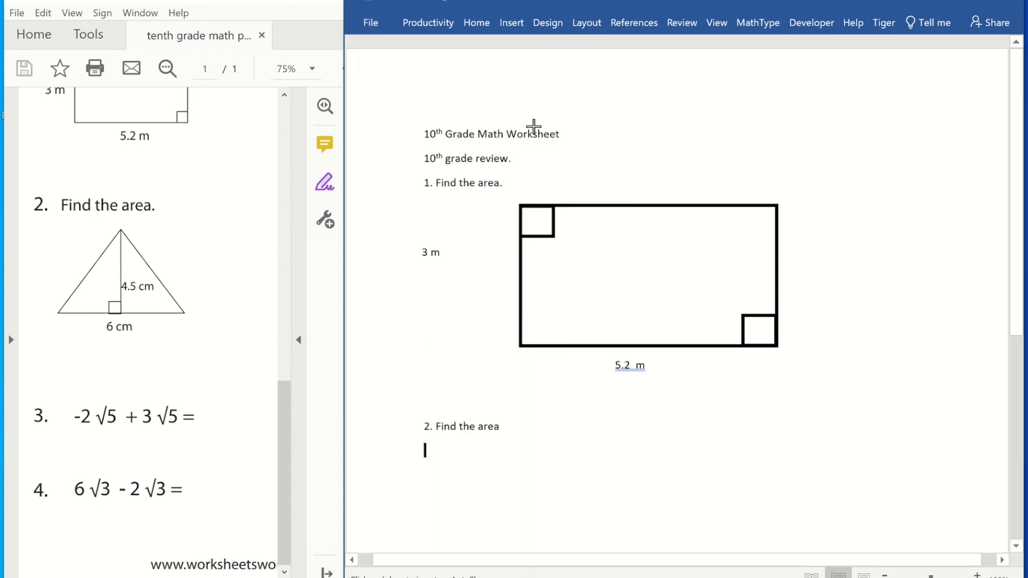
pyautogui.scroll(-3, 633, 452)
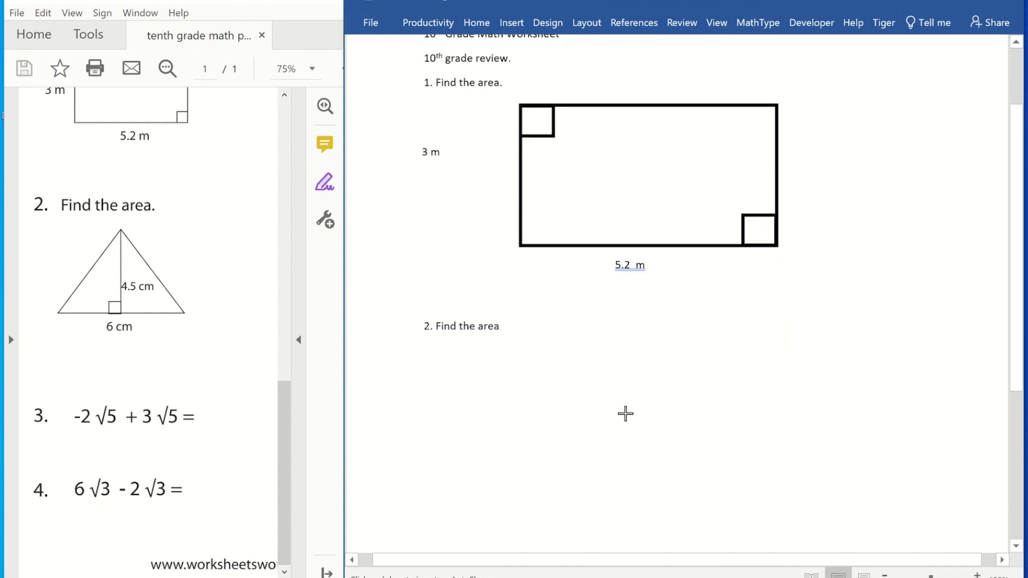
pyautogui.moveTo(603, 357); pyautogui.dragTo(822, 532)
pyautogui.moveTo(768, 480); pyautogui.dragTo(701, 474)
pyautogui.click(838, 414)
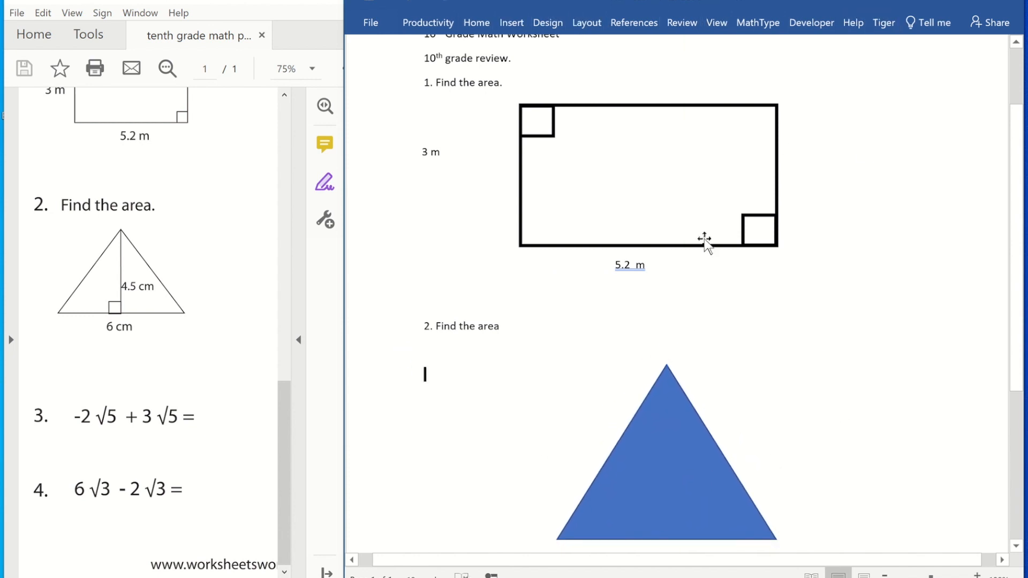
pyautogui.click(685, 457)
# Remove the triangle's fill so it has No Fill.
pyautogui.click(857, 24)
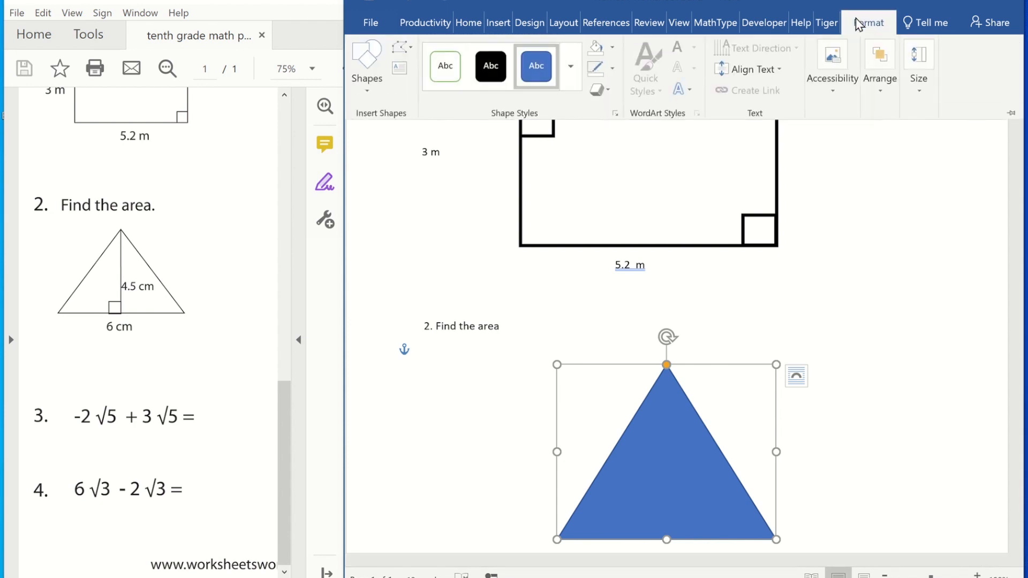
pyautogui.click(614, 52)
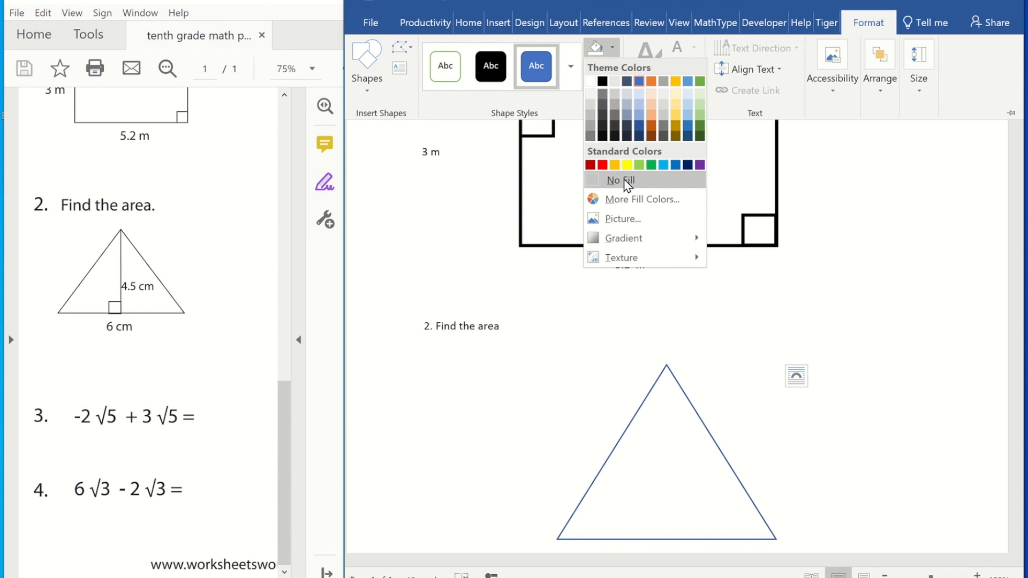
pyautogui.click(628, 181)
# Set the triangle's outline to black with a 3 pt weight.
pyautogui.click(611, 67)
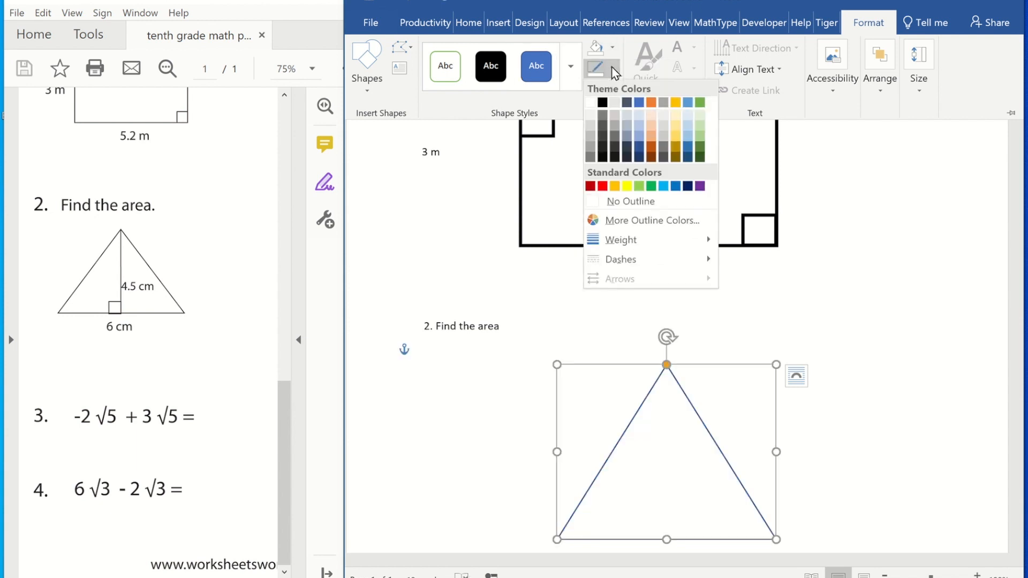
pyautogui.click(603, 103)
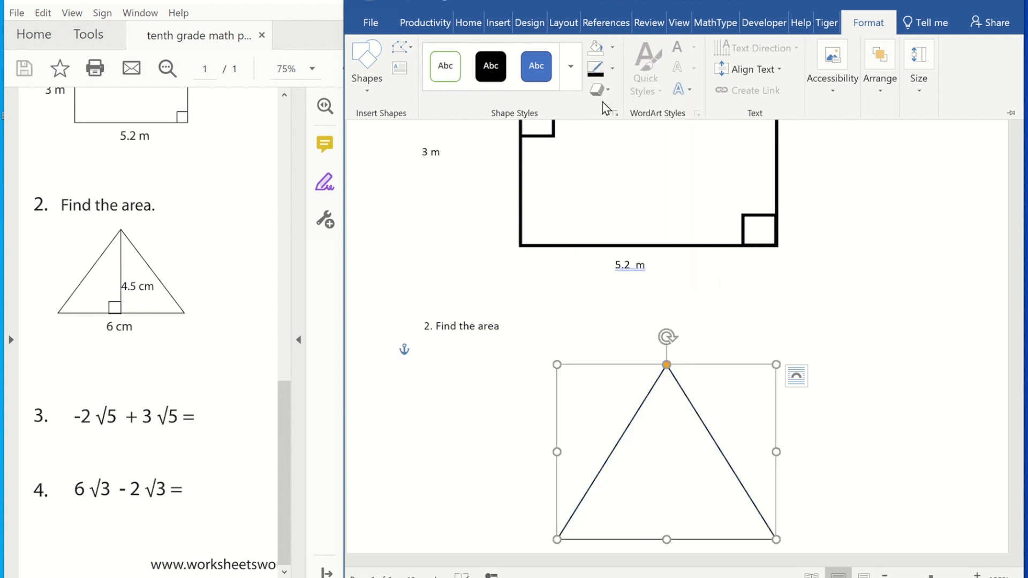
pyautogui.click(613, 75)
pyautogui.moveTo(638, 239)
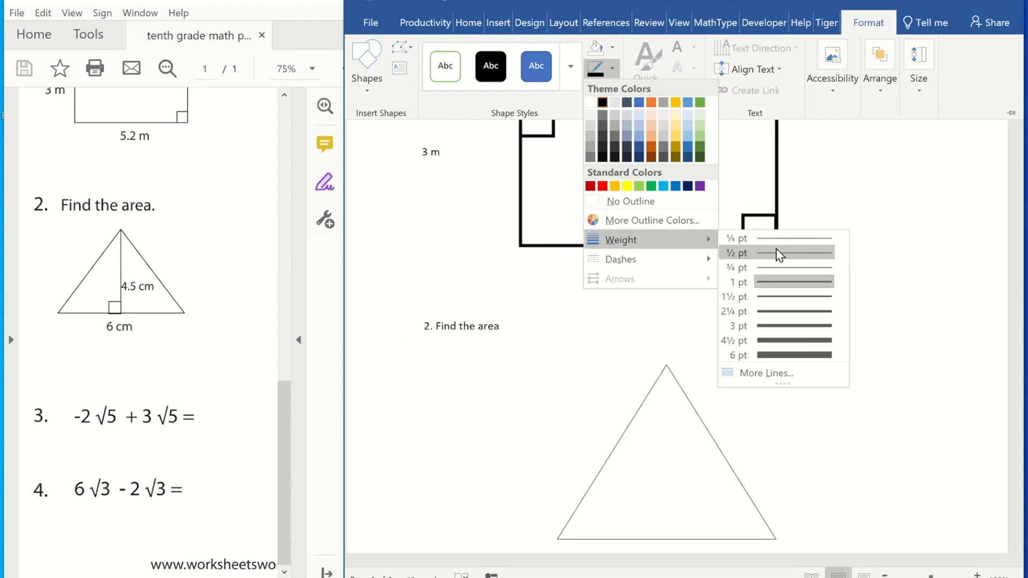
pyautogui.click(781, 326)
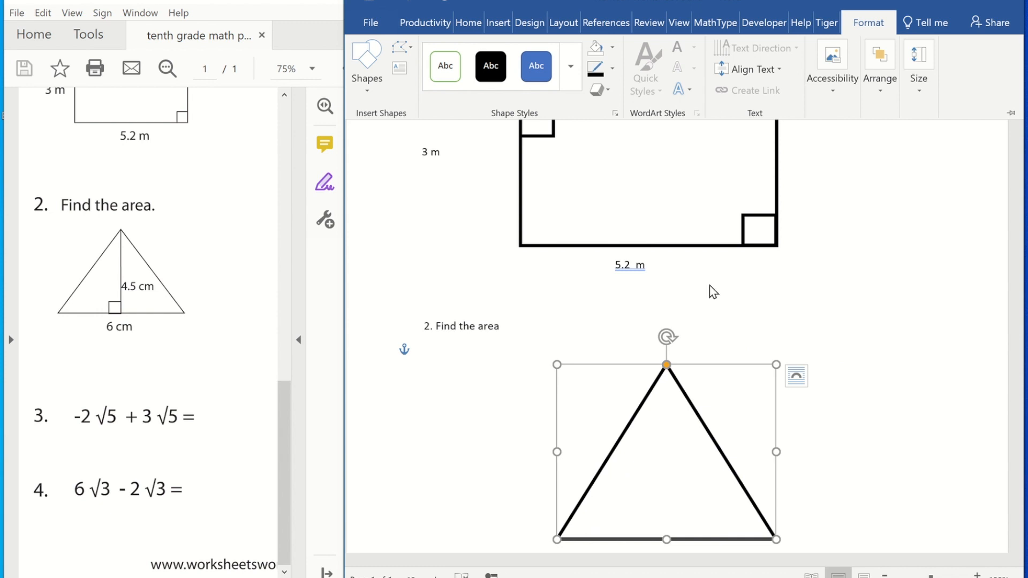
# Draw a straight line from the midpoint of the triangle's base up to its apex as the height.
pyautogui.click(498, 23)
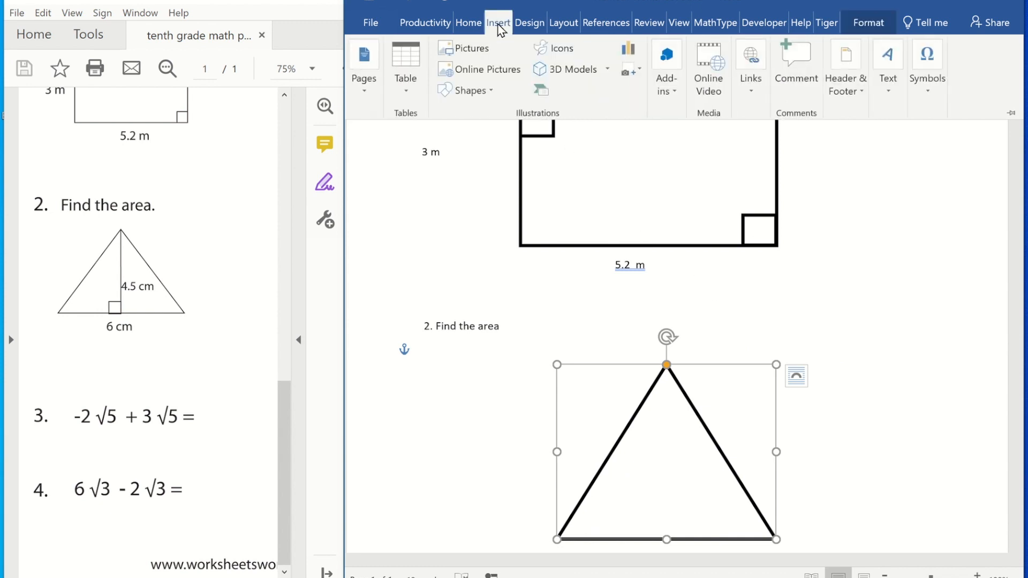
pyautogui.click(490, 91)
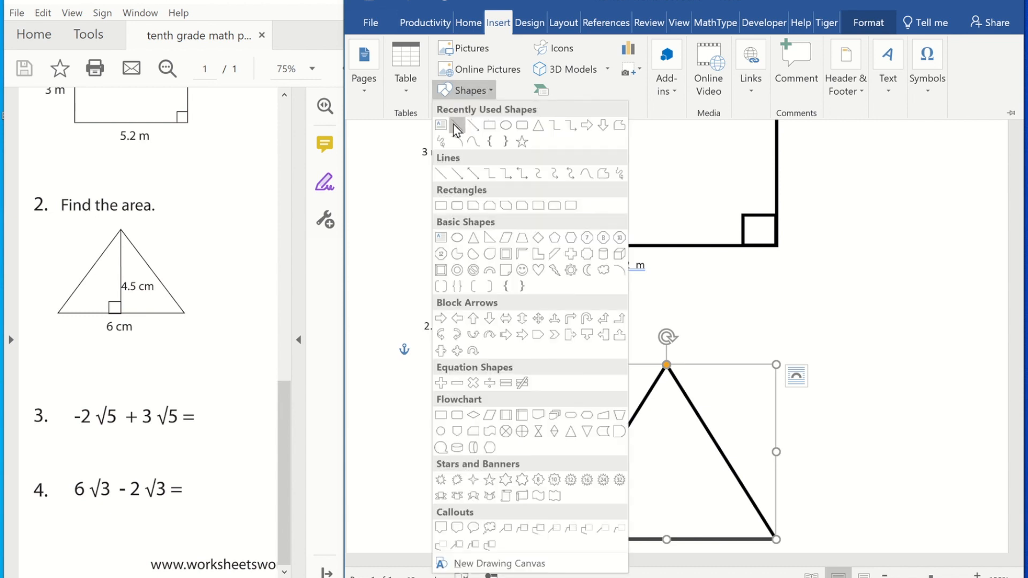
pyautogui.click(456, 127)
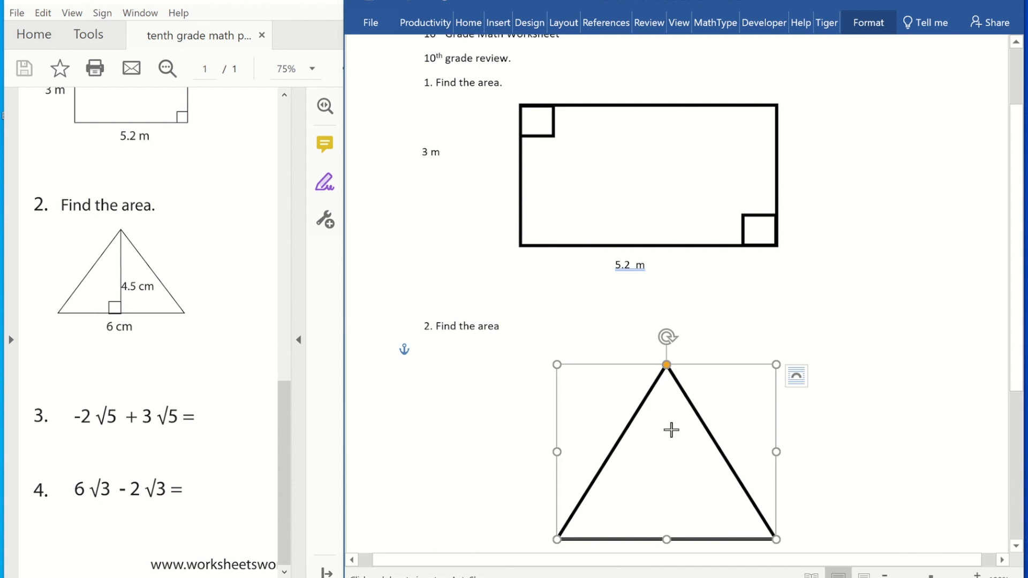
pyautogui.click(668, 536)
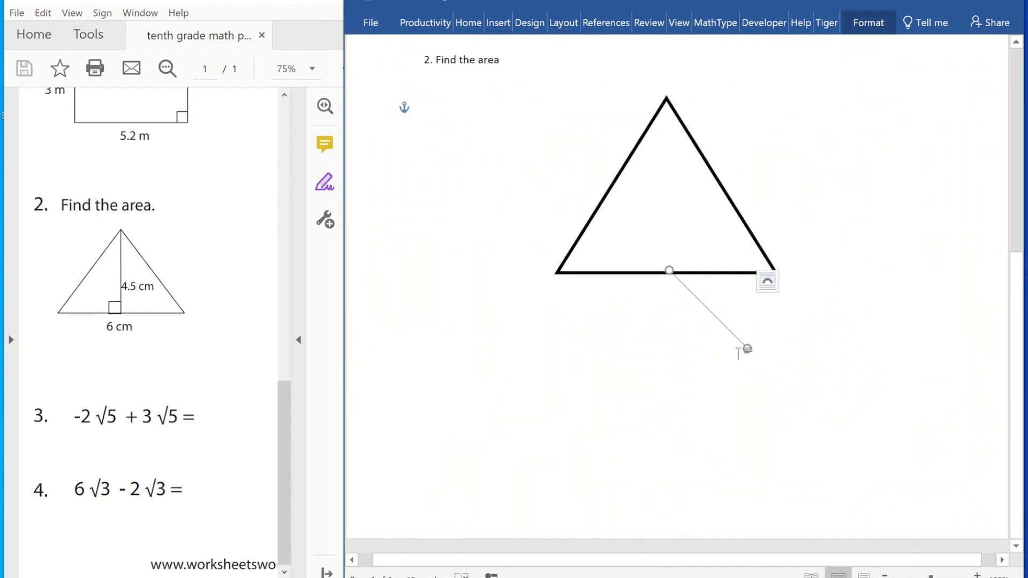
pyautogui.moveTo(744, 348); pyautogui.dragTo(668, 101)
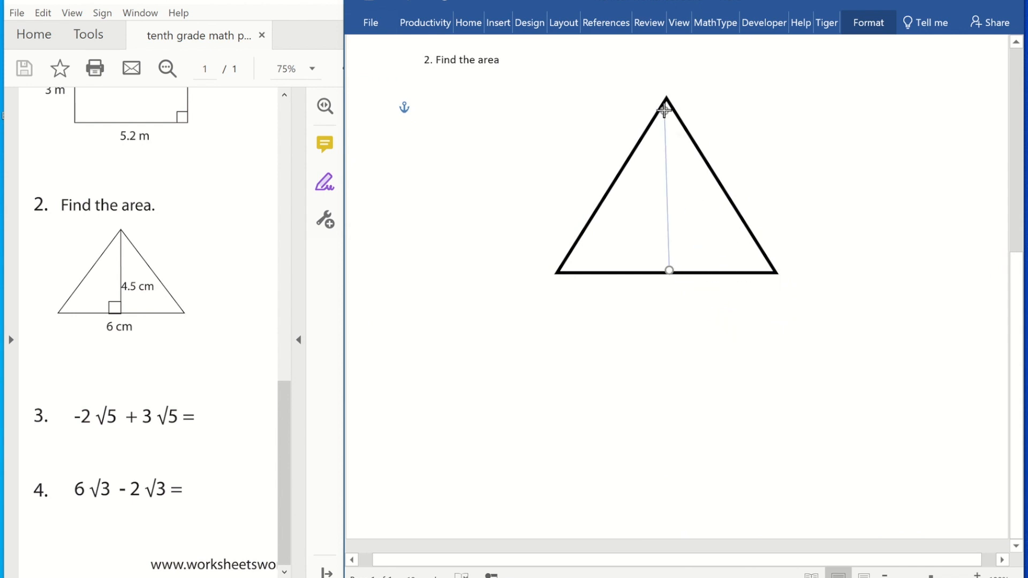
# Thicken the height line's outline weight.
pyautogui.click(859, 25)
pyautogui.click(612, 68)
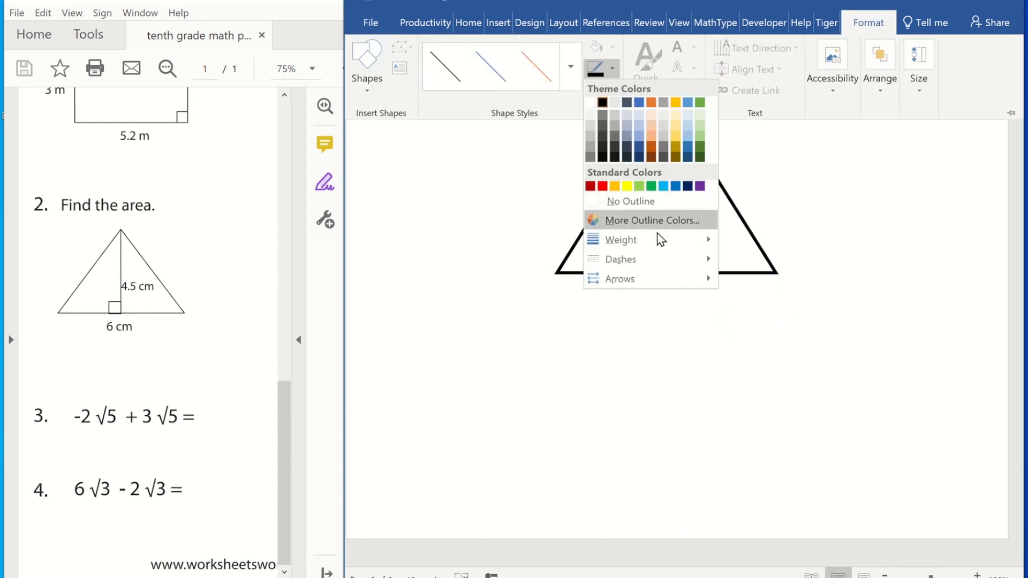
pyautogui.click(778, 305)
# Draw a small square beside the triangle with the Rectangle shape.
pyautogui.click(498, 22)
pyautogui.click(471, 90)
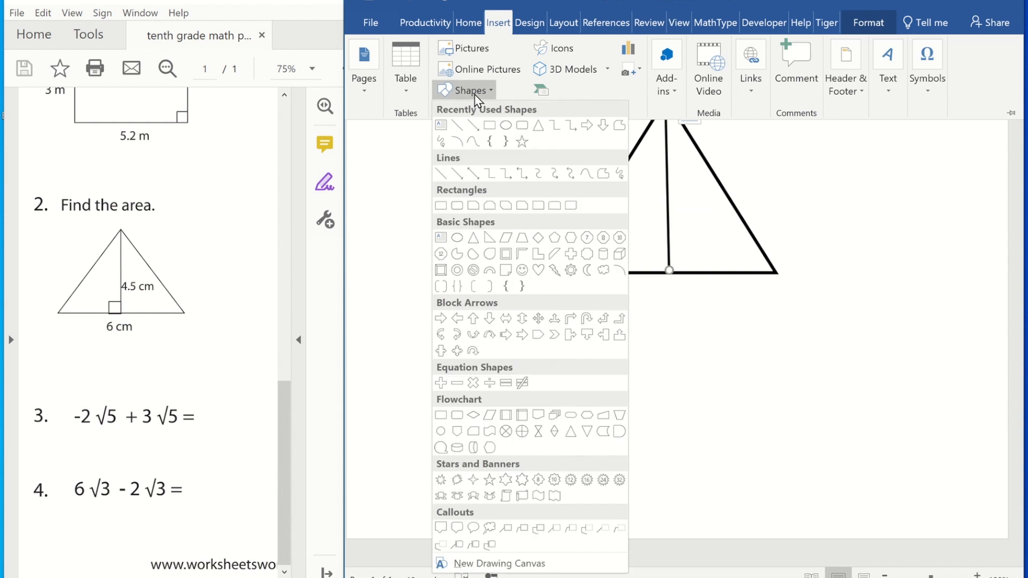
pyautogui.click(489, 127)
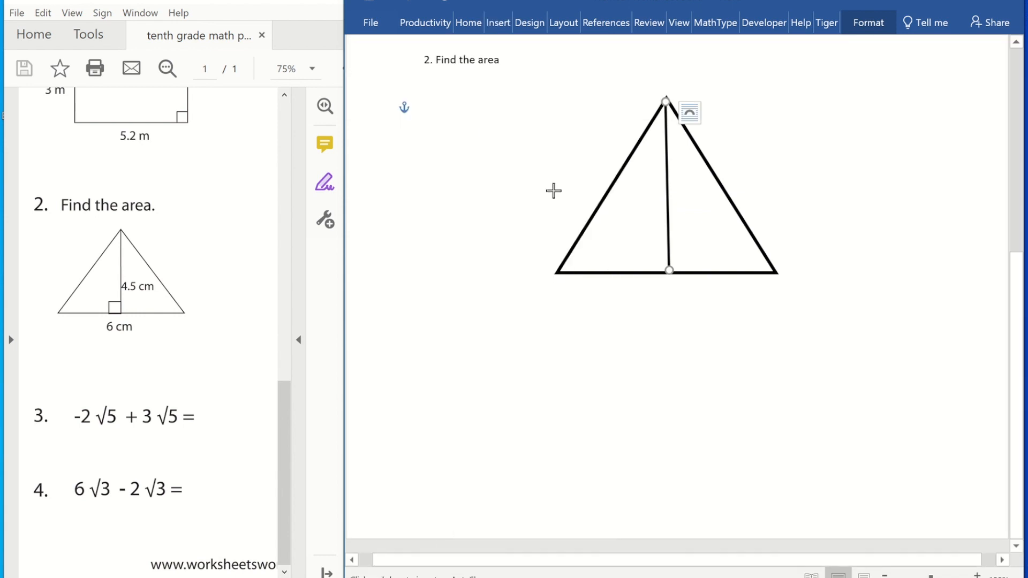
pyautogui.moveTo(471, 221); pyautogui.dragTo(504, 254)
# Give the square No Fill and a 2¼ pt outline weight.
pyautogui.click(869, 22)
pyautogui.click(612, 47)
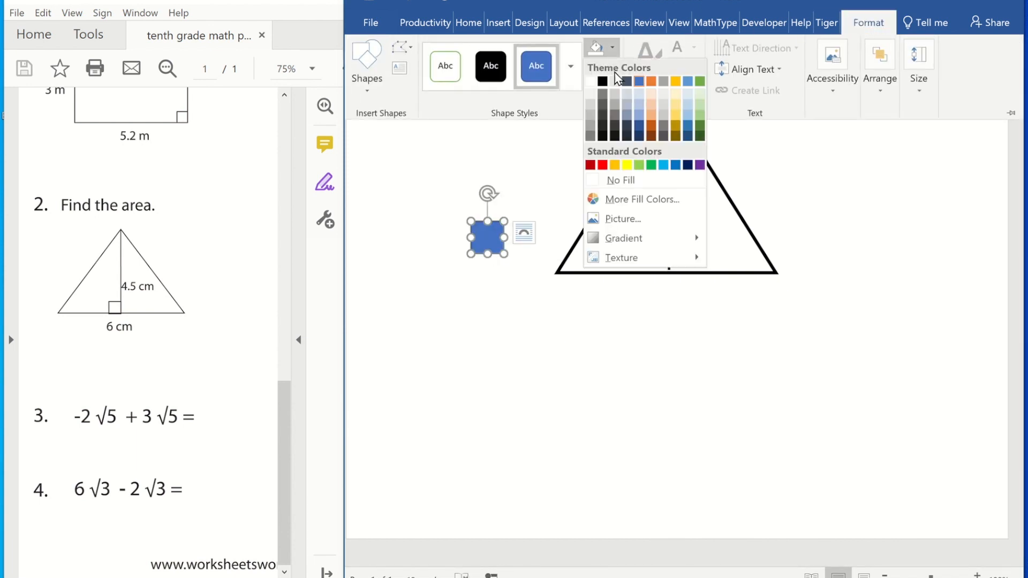
pyautogui.click(621, 180)
pyautogui.click(612, 68)
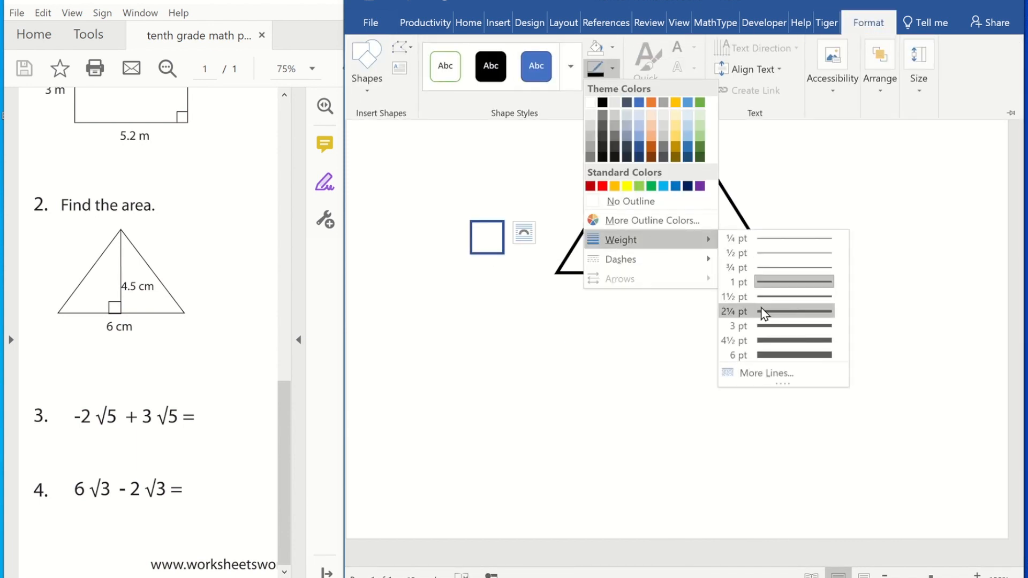
pyautogui.click(762, 312)
# Position the square as a right-angle marker where the height line meets the base, adjusting the line's top end.
pyautogui.click(496, 255)
pyautogui.moveTo(497, 255); pyautogui.dragTo(643, 245)
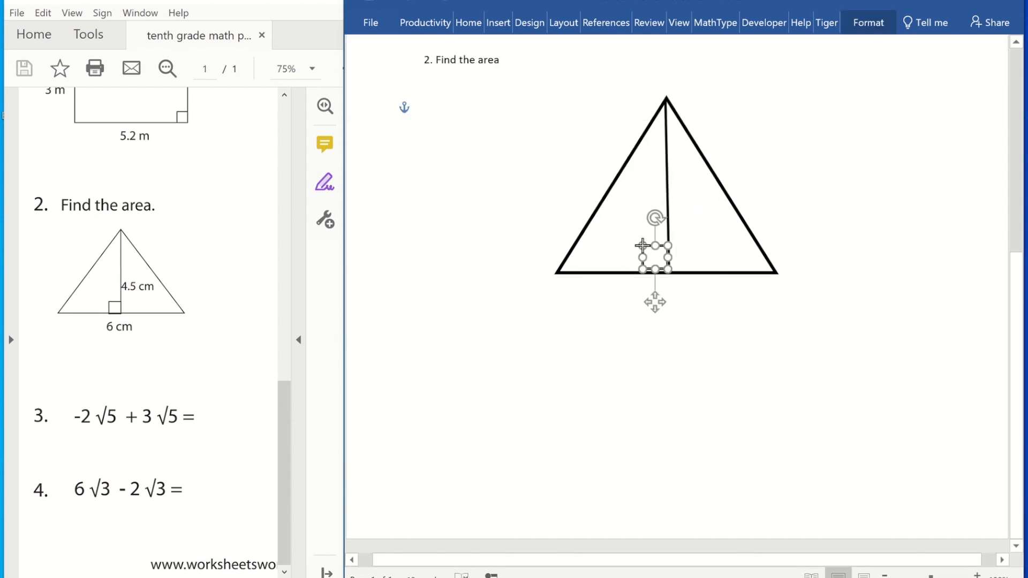
pyautogui.click(766, 150)
pyautogui.moveTo(667, 146); pyautogui.dragTo(670, 141)
pyautogui.click(794, 149)
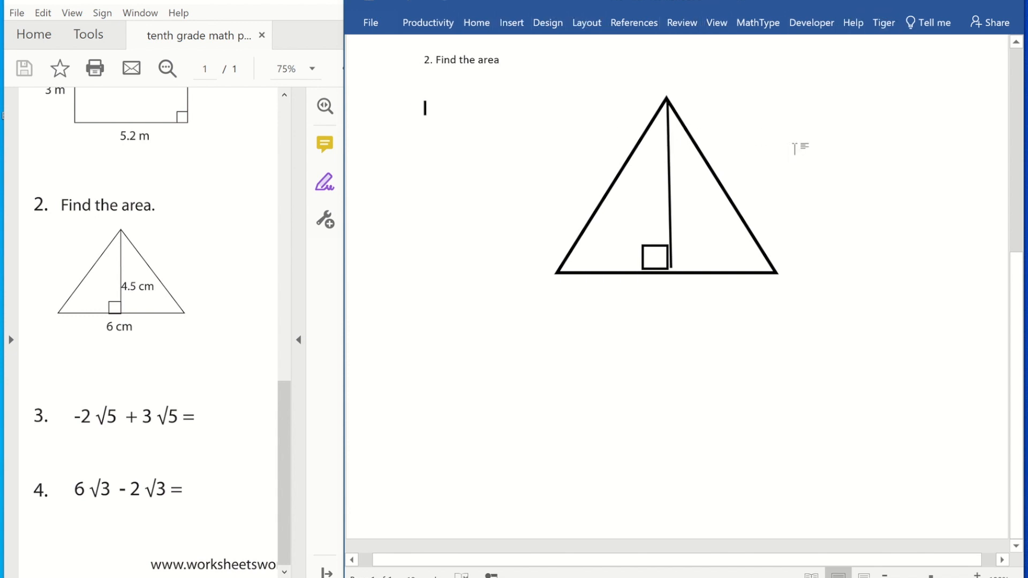
pyautogui.click(669, 173)
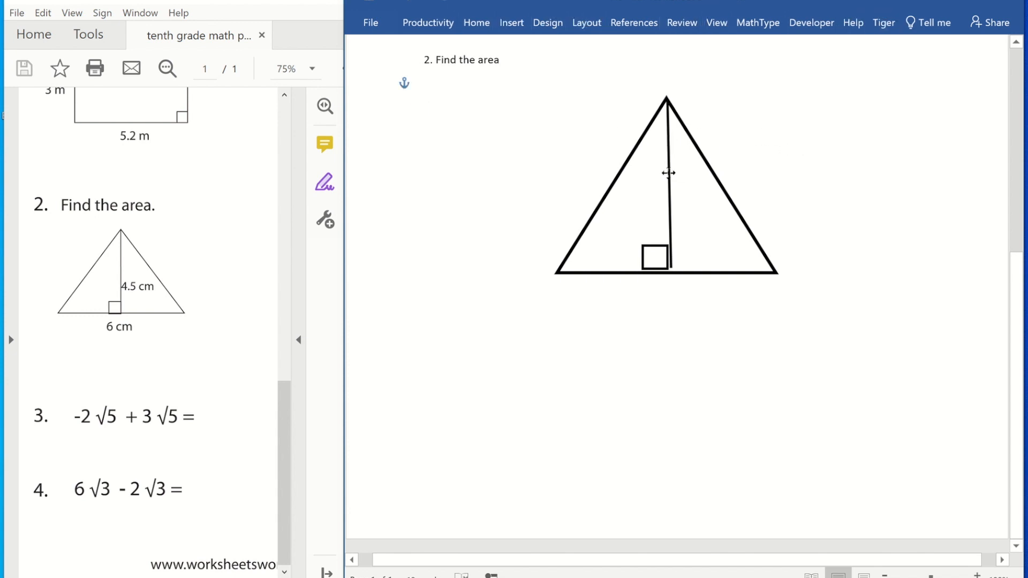
pyautogui.click(644, 263)
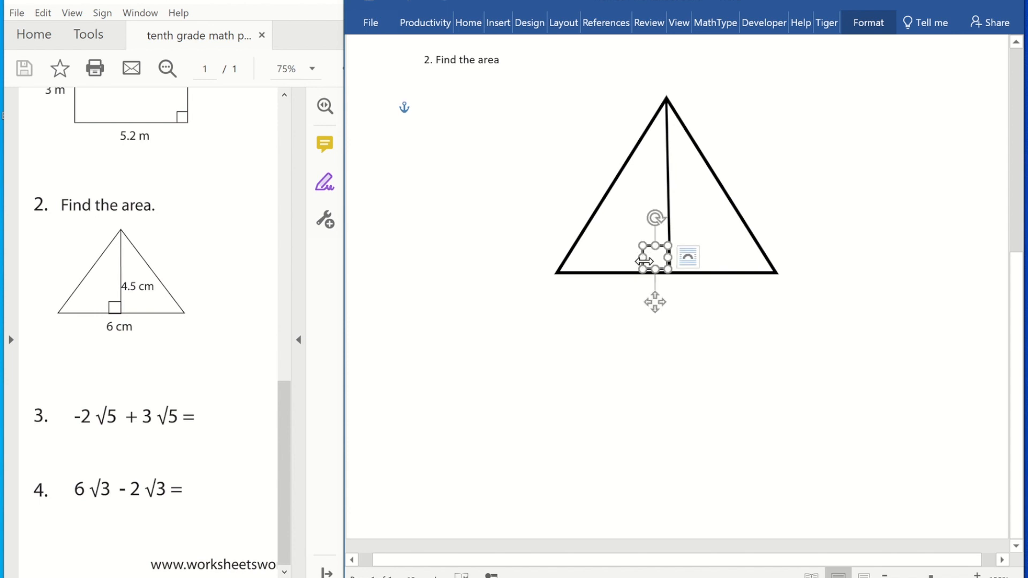
pyautogui.moveTo(648, 269); pyautogui.dragTo(648, 272)
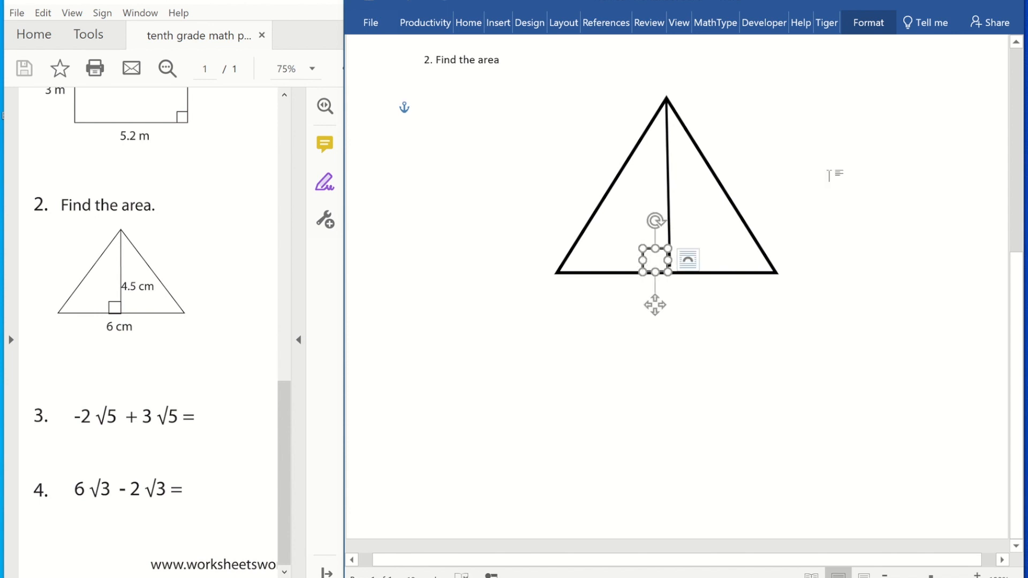
pyautogui.click(830, 173)
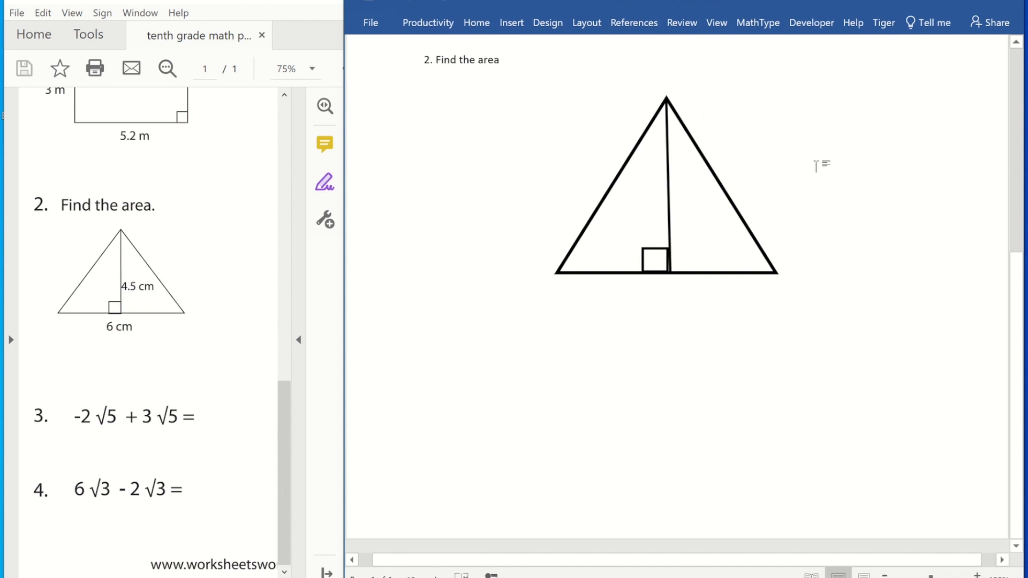
# Insert a text box over the triangle and clear its placeholder text.
pyautogui.click(511, 23)
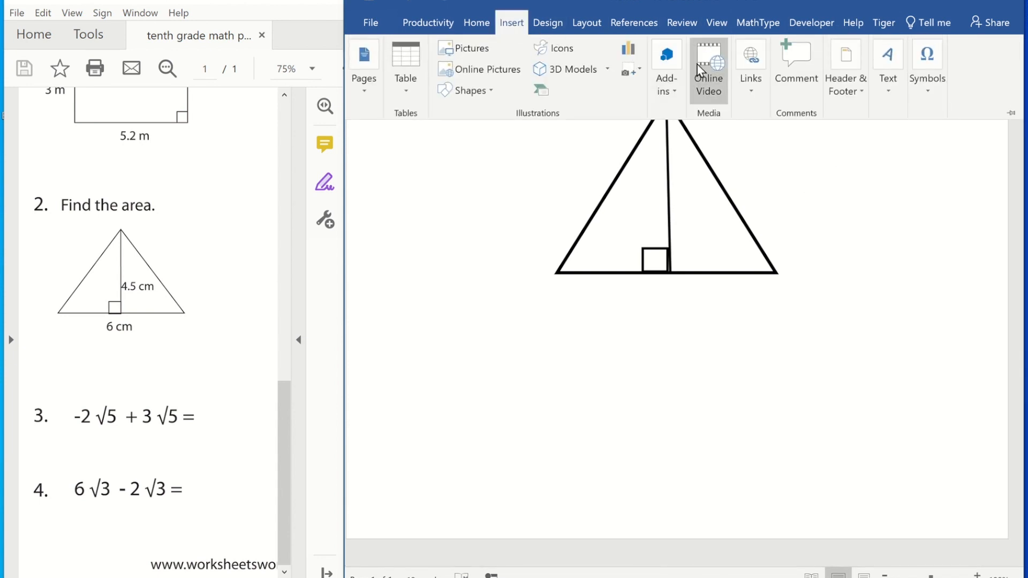
pyautogui.click(888, 58)
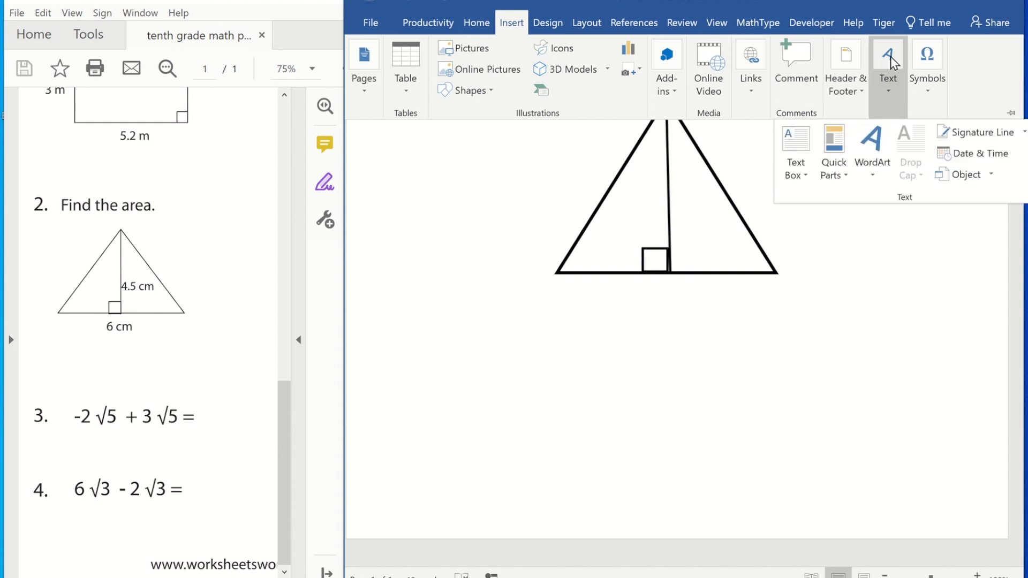
pyautogui.click(794, 147)
pyautogui.click(744, 269)
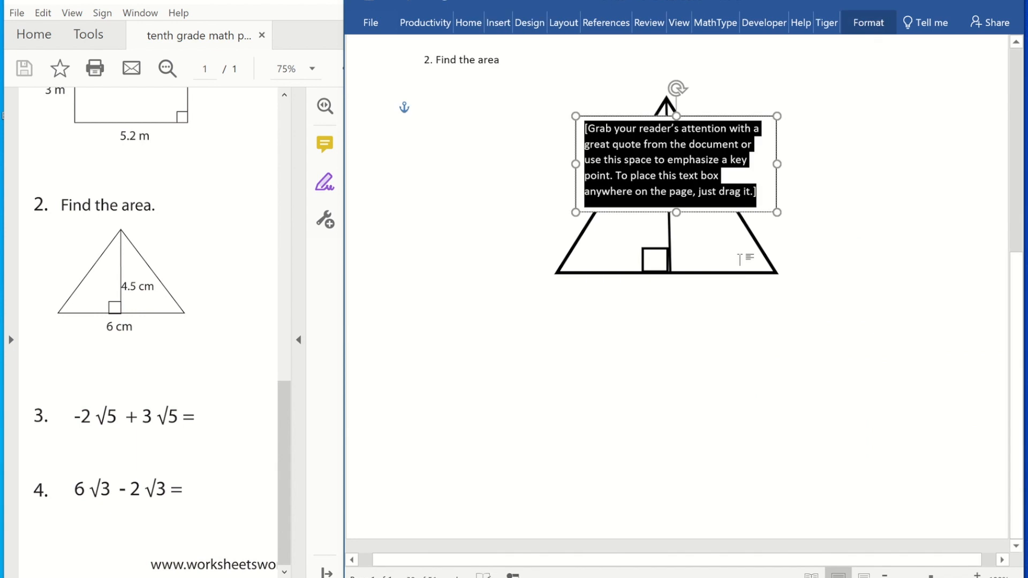
pyautogui.press('Delete')
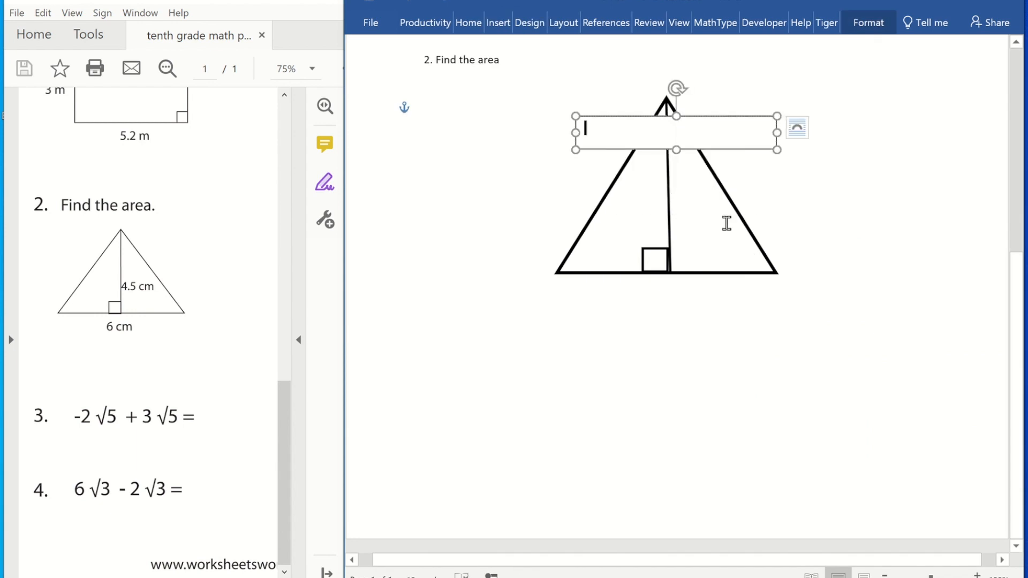
# Enter "6 cm" in the text box and move it below the triangle's base.
pyautogui.write('6')
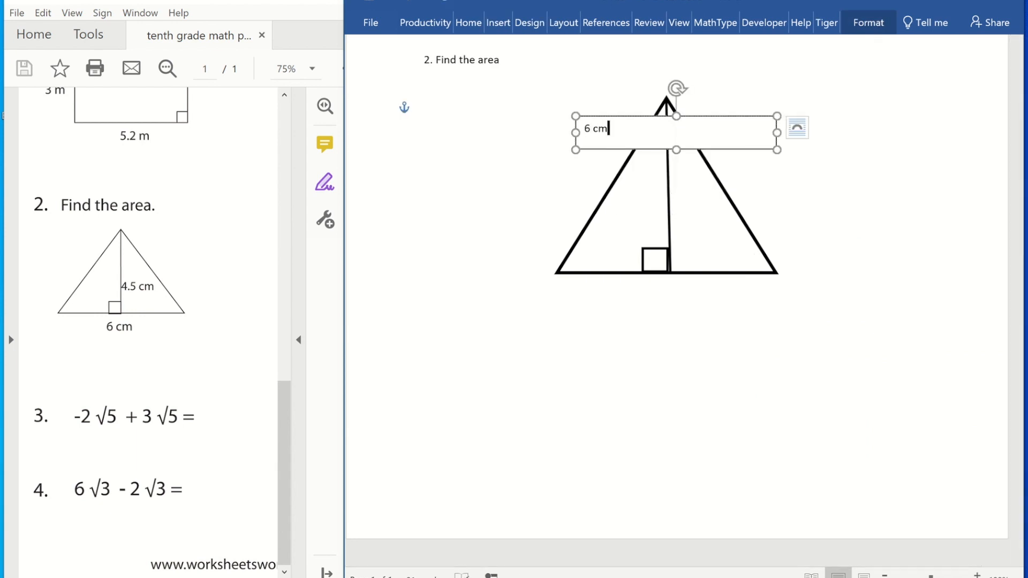
pyautogui.moveTo(775, 152); pyautogui.dragTo(783, 180)
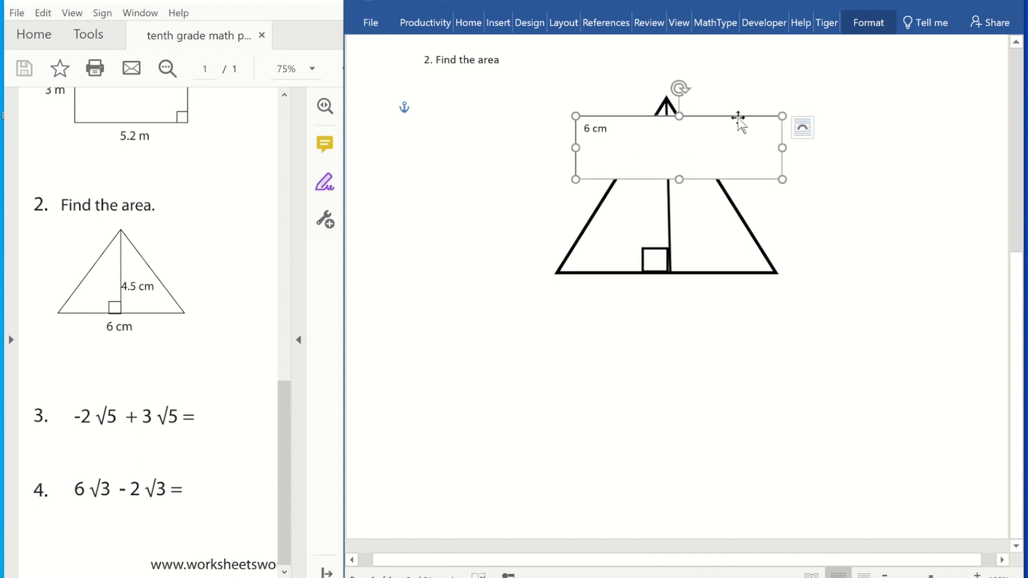
pyautogui.moveTo(737, 118); pyautogui.dragTo(734, 286)
# Duplicate the text box, place the copy beside the height line, and change its text to "4.5 cm".
pyautogui.hotkey('ctrl', 'c')
pyautogui.hotkey('ctrl', 'v')
pyautogui.moveTo(649, 297); pyautogui.dragTo(752, 169)
pyautogui.click(708, 177)
pyautogui.press('BackSpace')
pyautogui.write('4.5')
pyautogui.click(741, 333)
# Remove the outline from the "6 cm" text box.
pyautogui.click(867, 23)
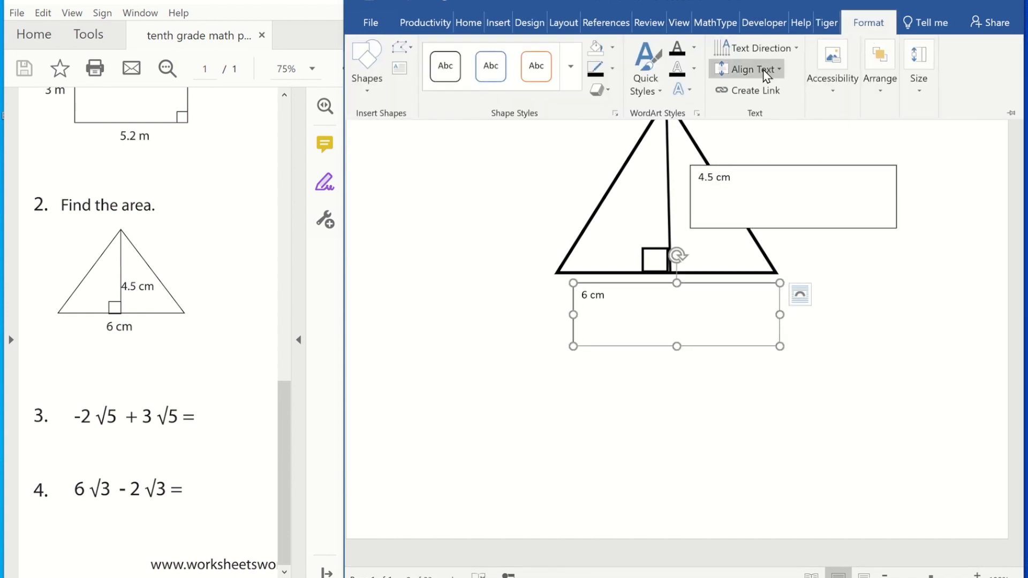
pyautogui.click(611, 56)
pyautogui.click(566, 106)
pyautogui.click(609, 70)
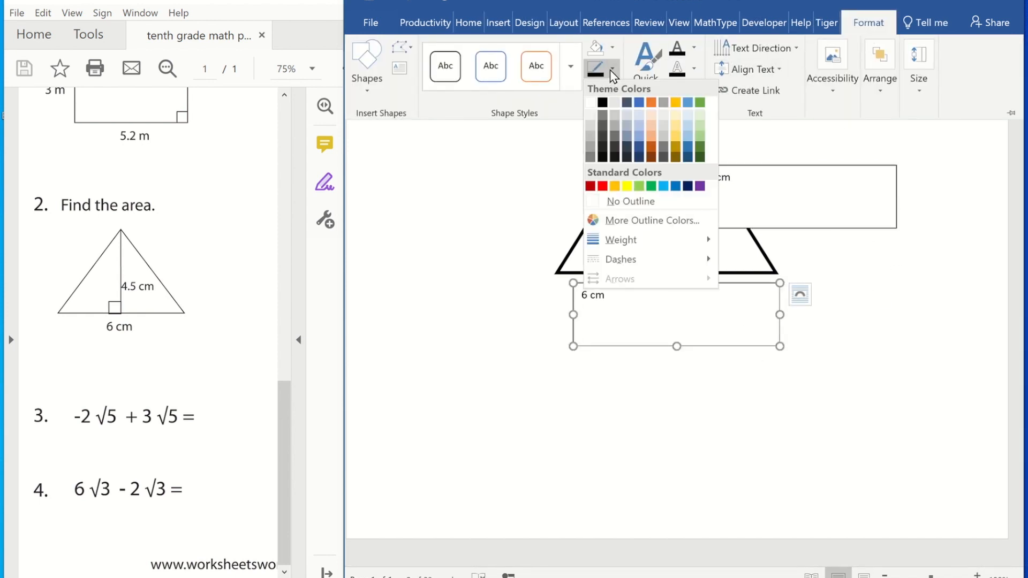
pyautogui.click(623, 201)
# Remove the outline from the "4.5 cm" text box.
pyautogui.click(762, 162)
pyautogui.click(762, 163)
pyautogui.click(867, 22)
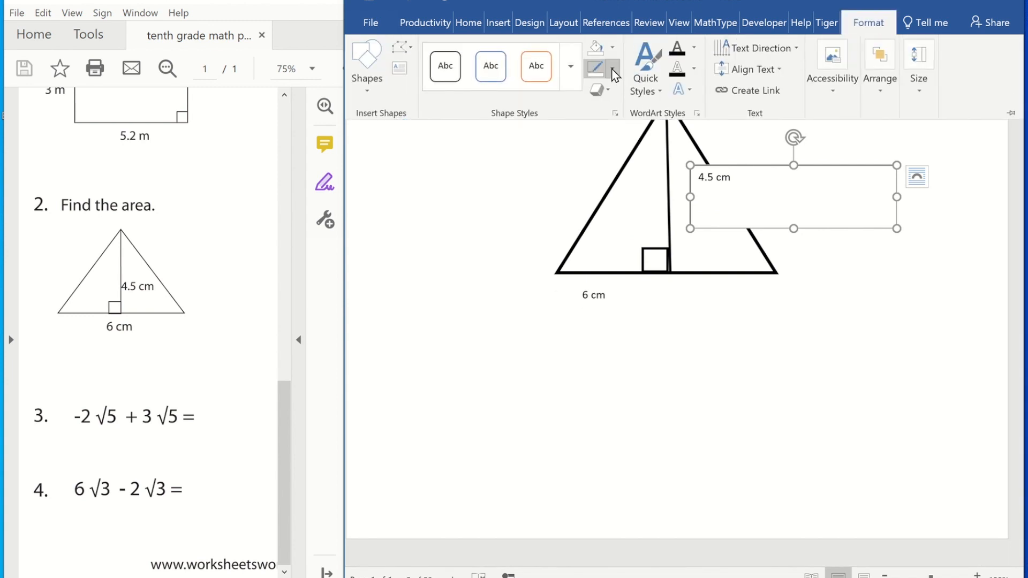
pyautogui.click(611, 69)
pyautogui.click(624, 201)
# Number question 3 below the triangle and start an inline MathType equation after it.
pyautogui.click(453, 322)
pyautogui.write('3.')
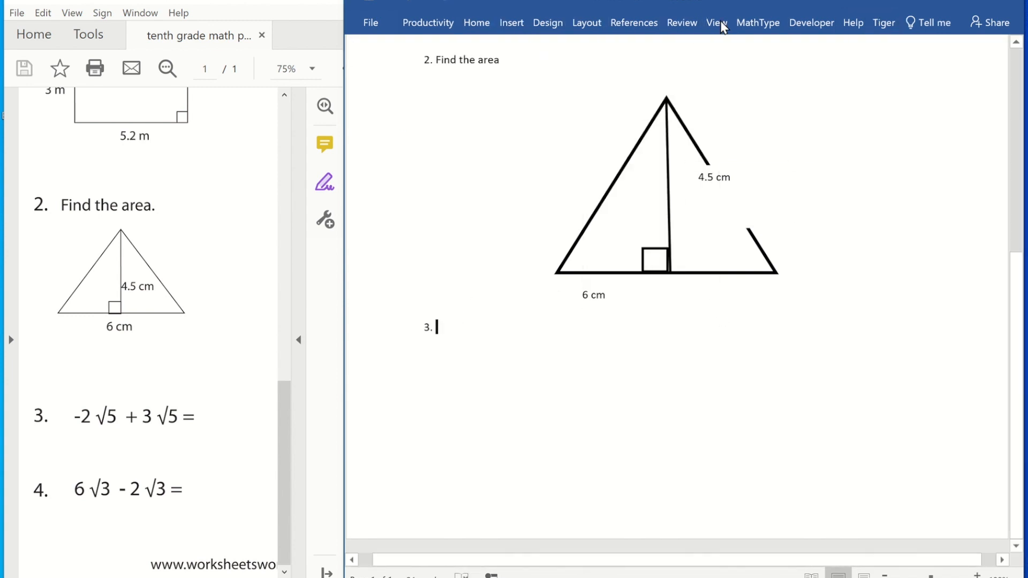
pyautogui.click(744, 22)
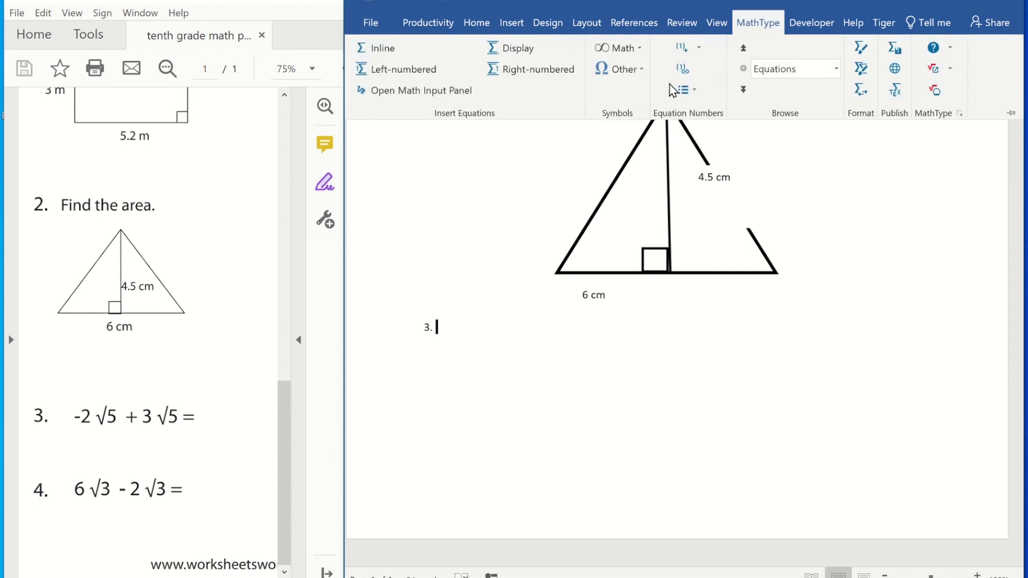
pyautogui.click(378, 51)
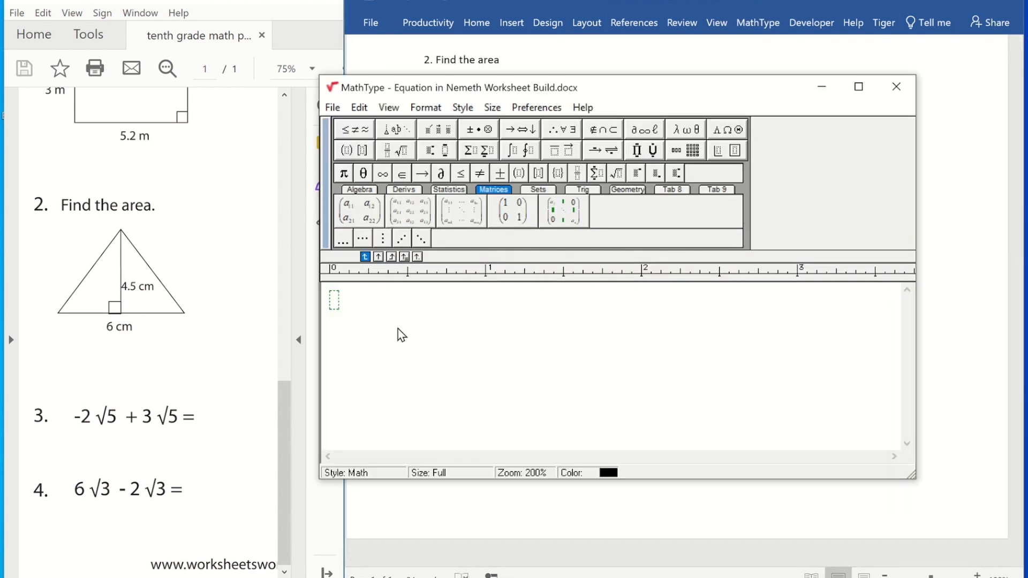
# Build −2√5 + 3 in the equation using the square root template.
pyautogui.click(358, 135)
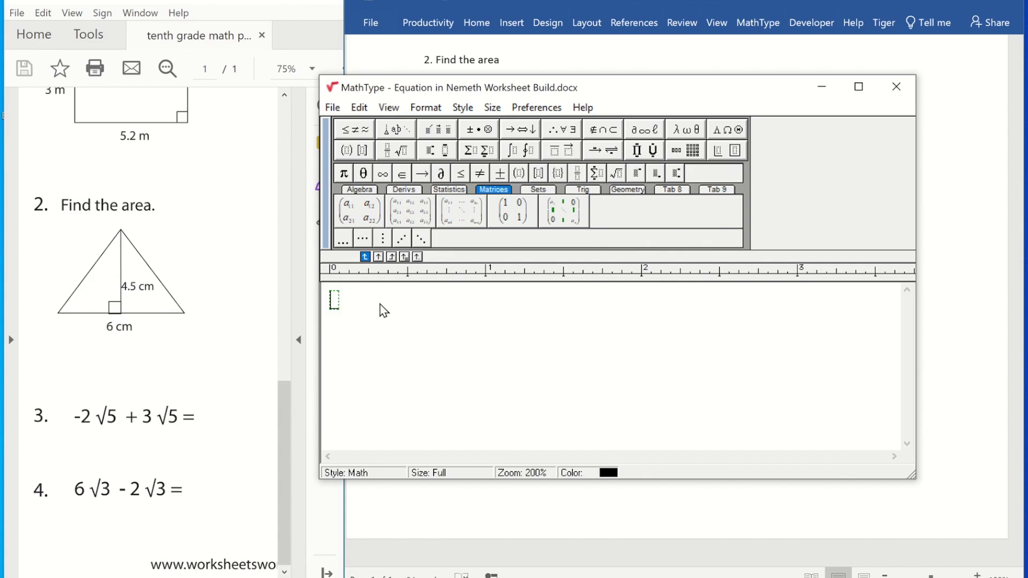
pyautogui.write('-2')
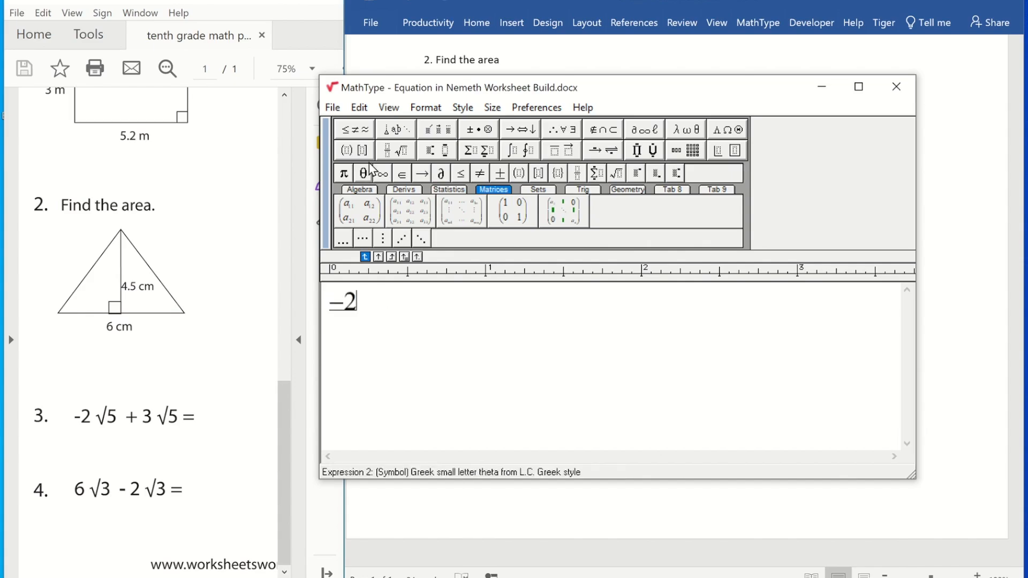
pyautogui.click(395, 150)
pyautogui.click(387, 224)
pyautogui.write('5')
pyautogui.press('Tab')
pyautogui.write('+ 3')
# Append √5 + to the equation, then close MathType and return it to the document.
pyautogui.click(395, 150)
pyautogui.click(390, 220)
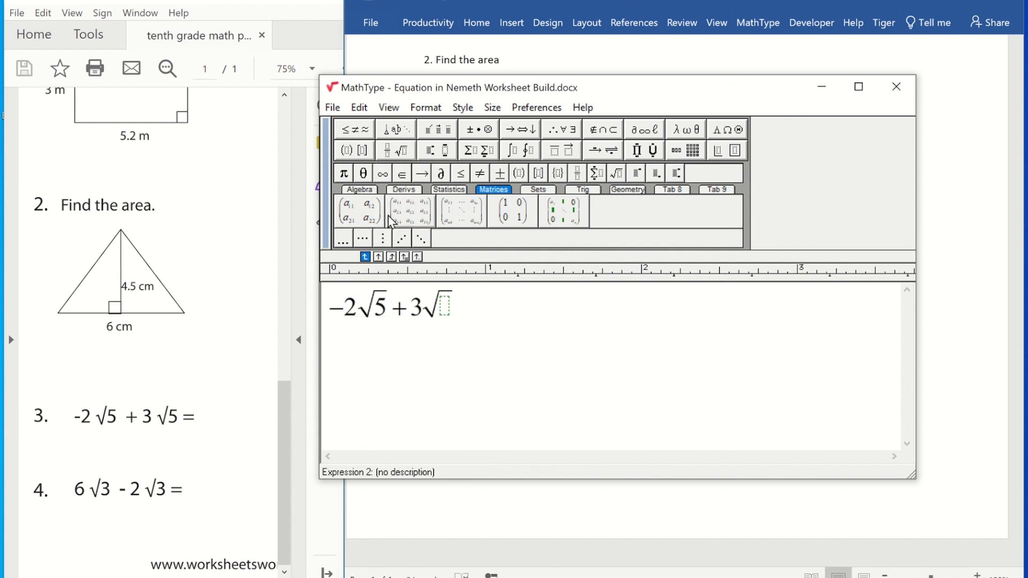
pyautogui.write('5')
pyautogui.press('Tab')
pyautogui.write('+')
pyautogui.click(332, 107)
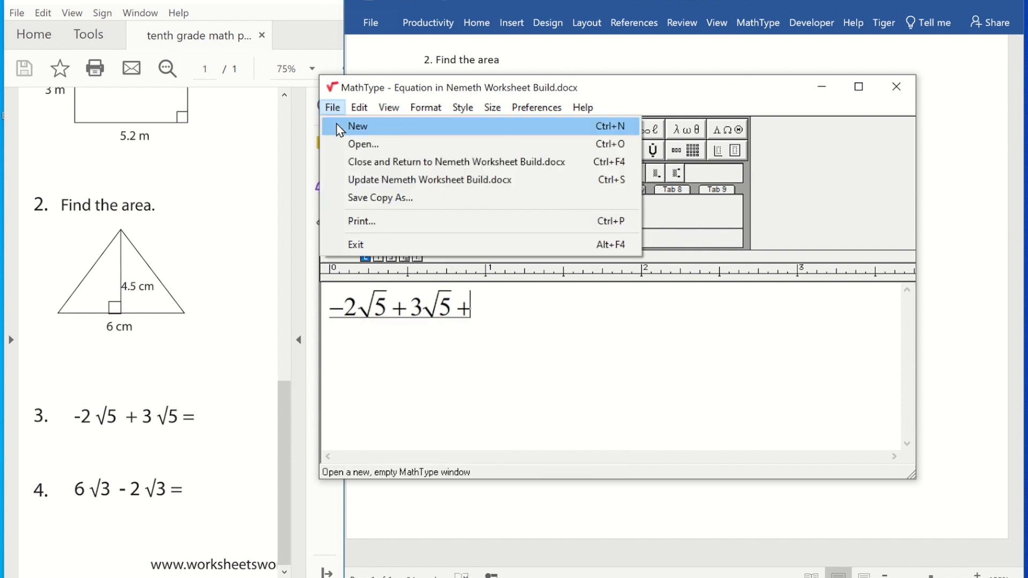
pyautogui.click(384, 162)
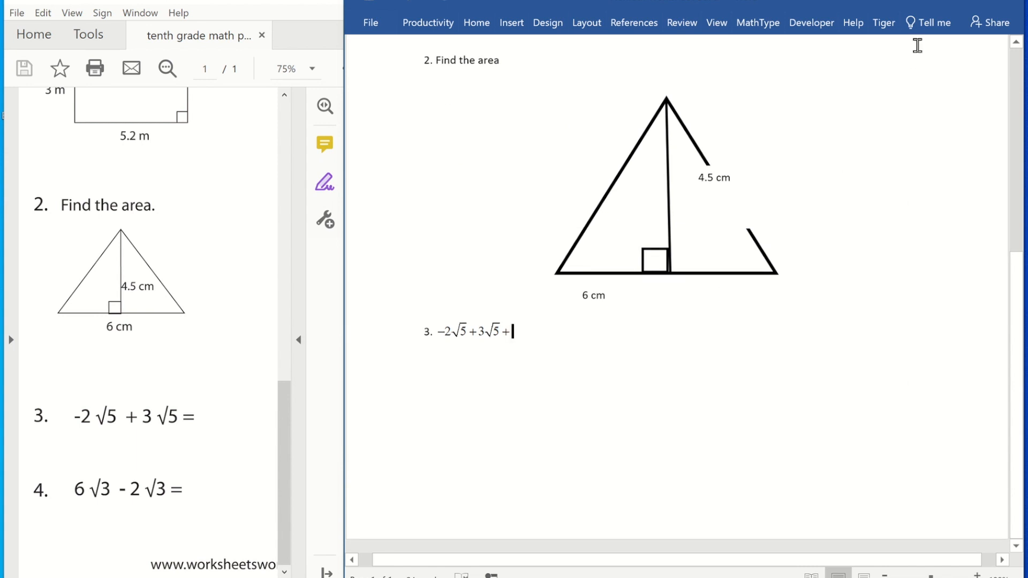
# Open the Tiger Nemeth profile settings and review the braille and ink settings without changing them.
pyautogui.click(984, 3)
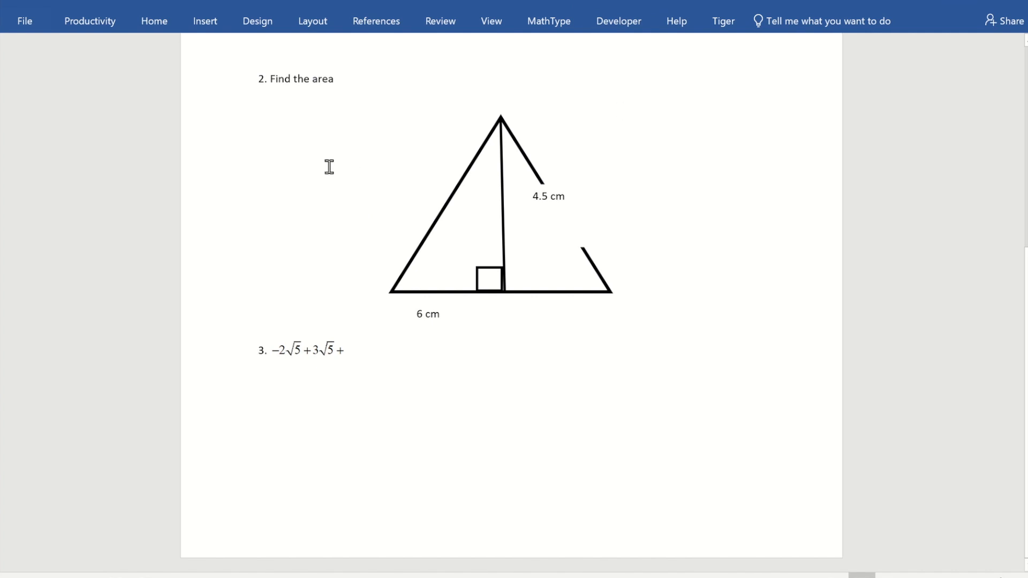
pyautogui.click(713, 18)
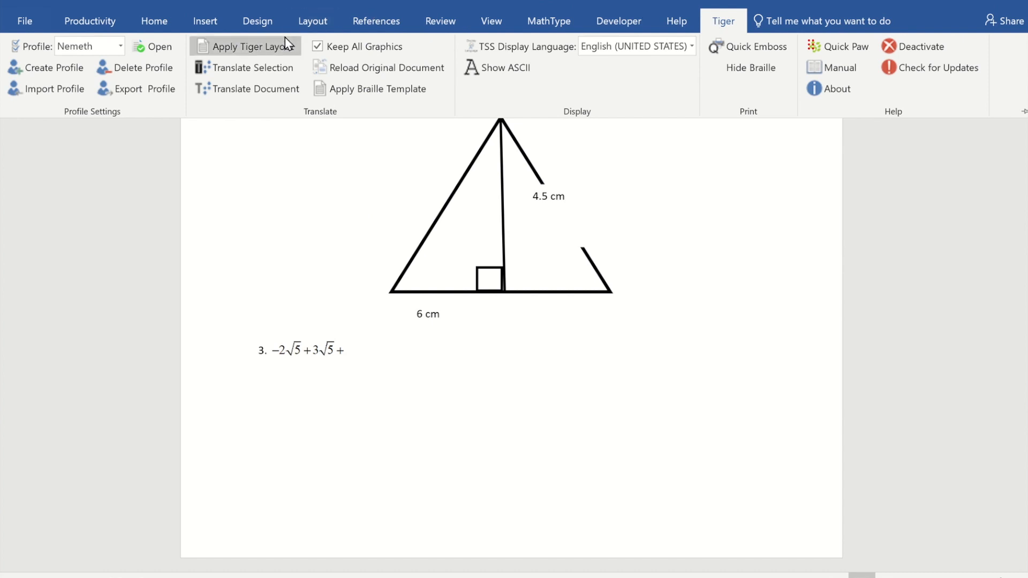
pyautogui.click(155, 47)
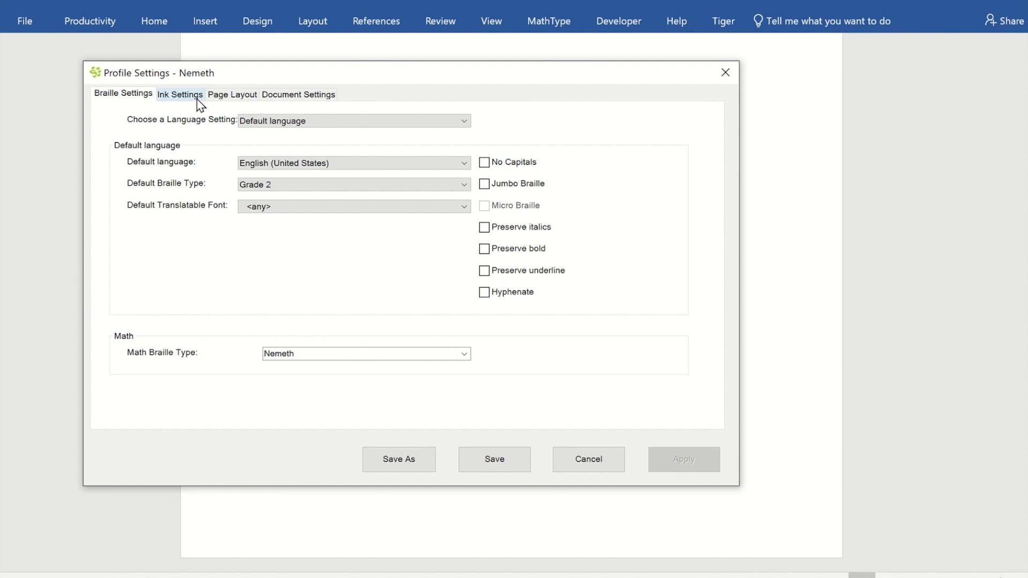
pyautogui.click(199, 103)
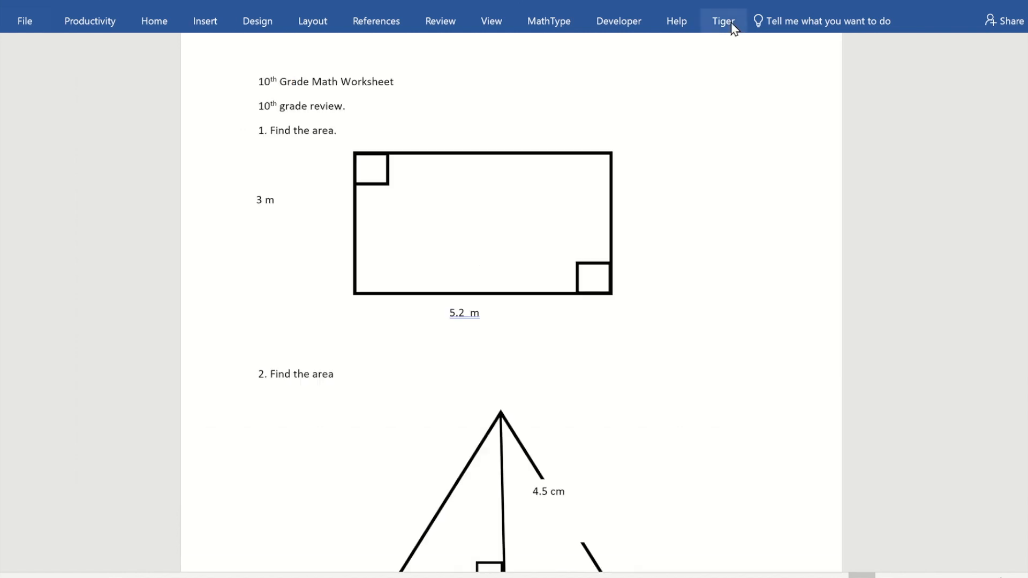
pyautogui.click(728, 26)
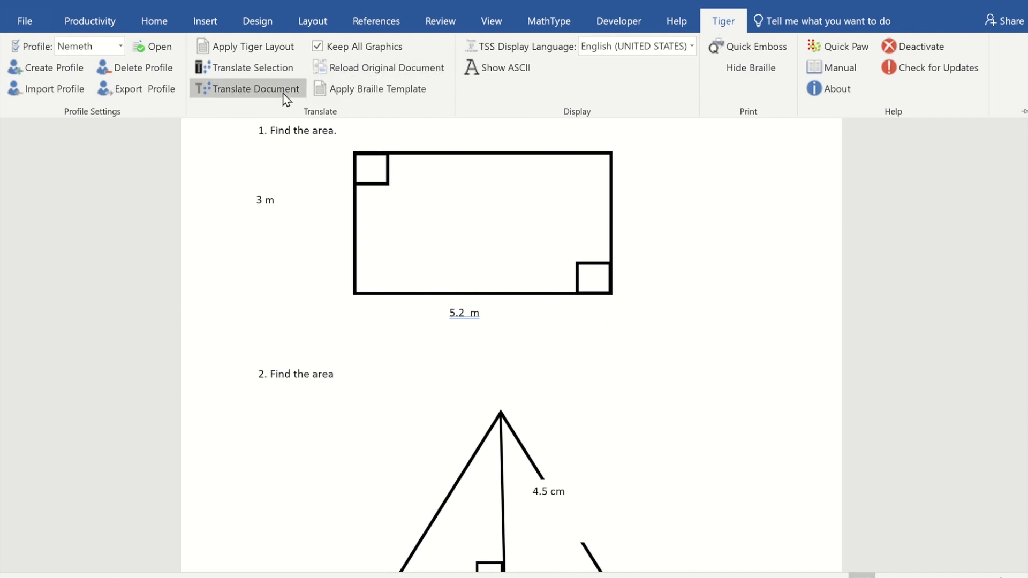
# Translate the whole document into Nemeth braille with Tiger and open its print preview.
pyautogui.click(256, 89)
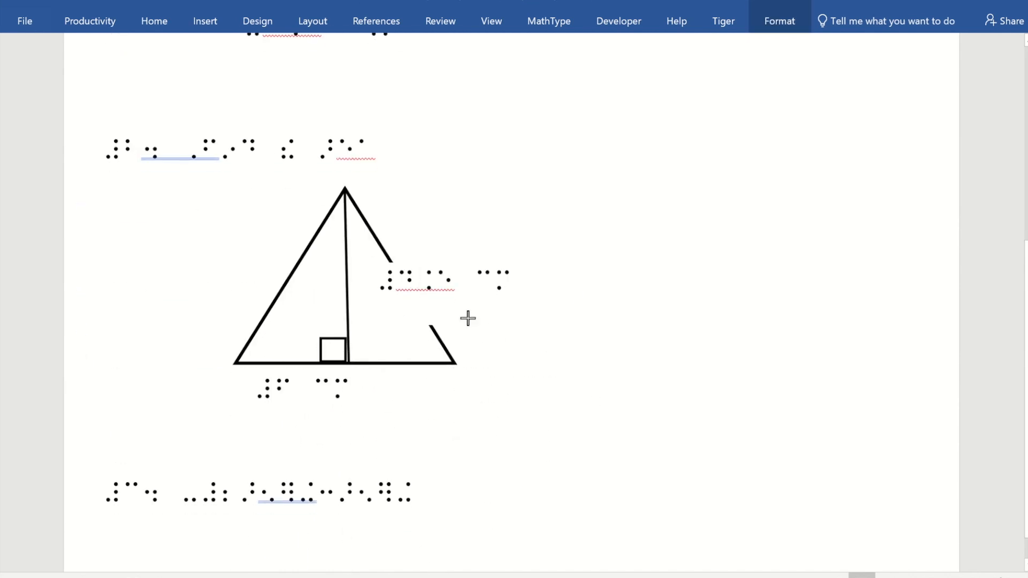
pyautogui.click(608, 437)
pyautogui.scroll(5, 608, 437)
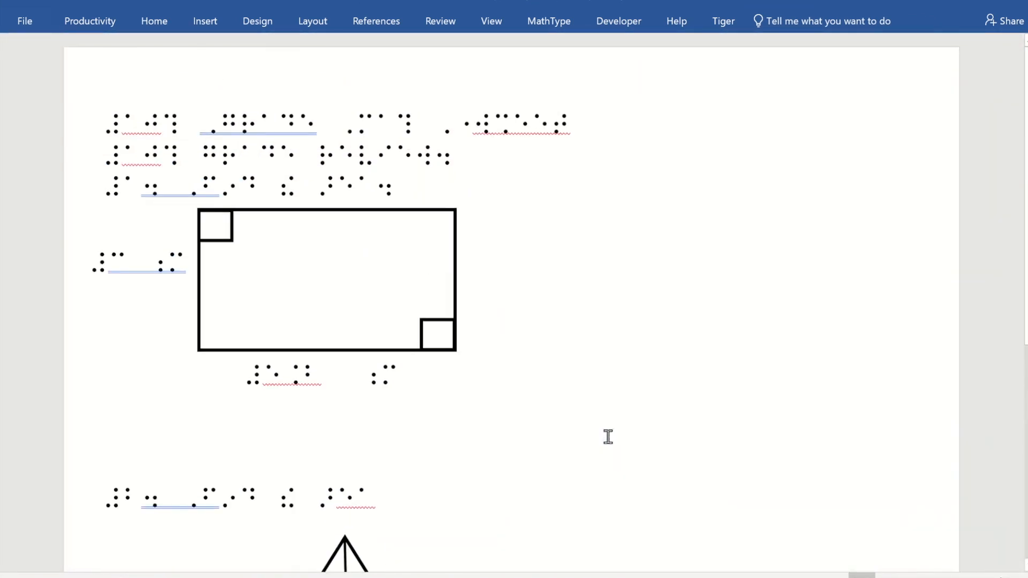
pyautogui.click(25, 22)
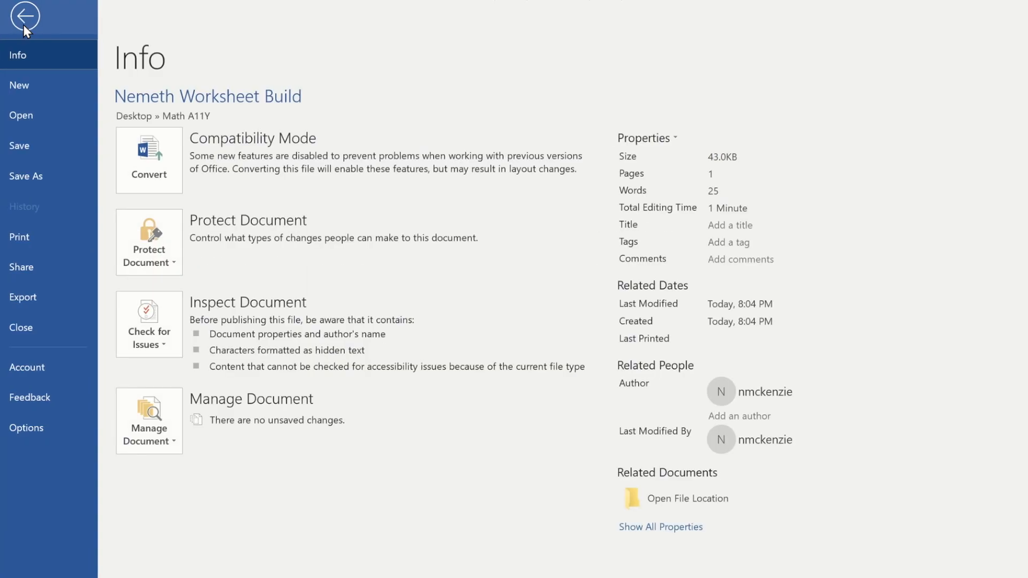
pyautogui.click(19, 242)
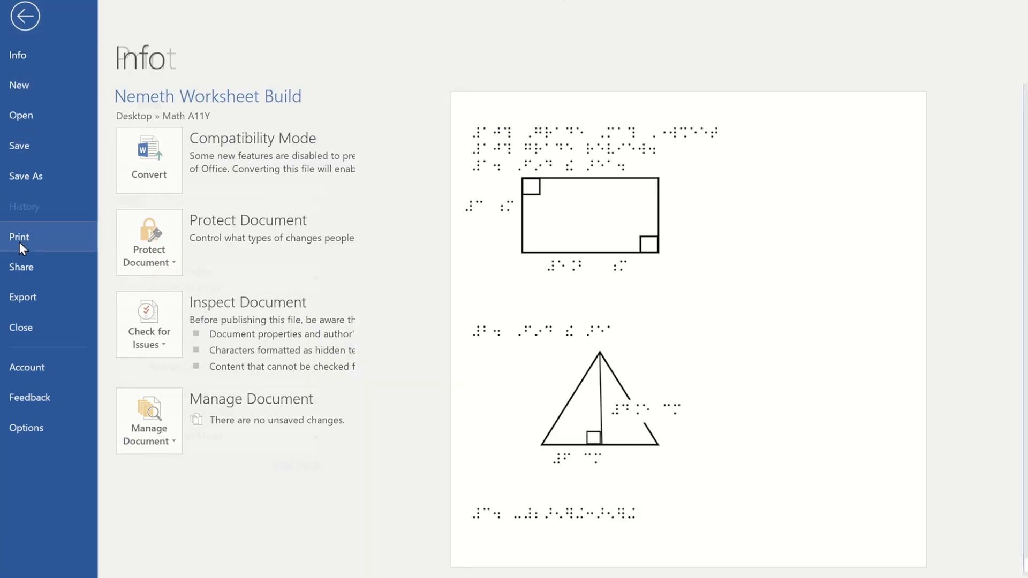